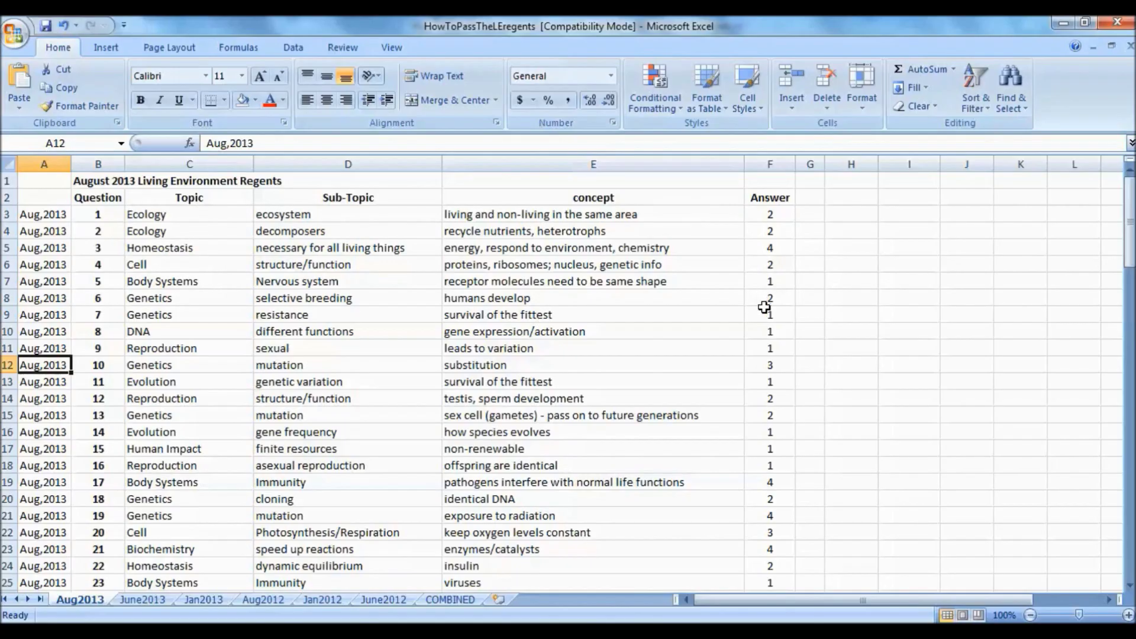
Step: Look through the exam question sheets from Aug2013 to June2012, viewing the Aug2013 list down to its last questions
{"action": "left_click_drag", "start_coordinate": [1130, 212], "coordinate": [1130, 478]}
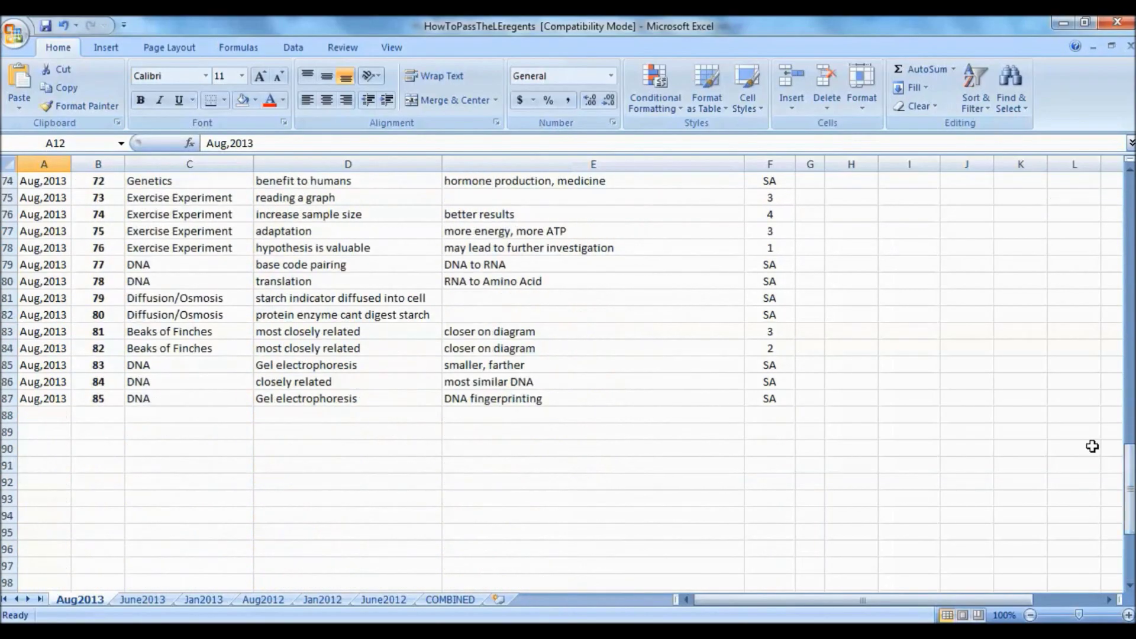
{"action": "left_click", "coordinate": [150, 601]}
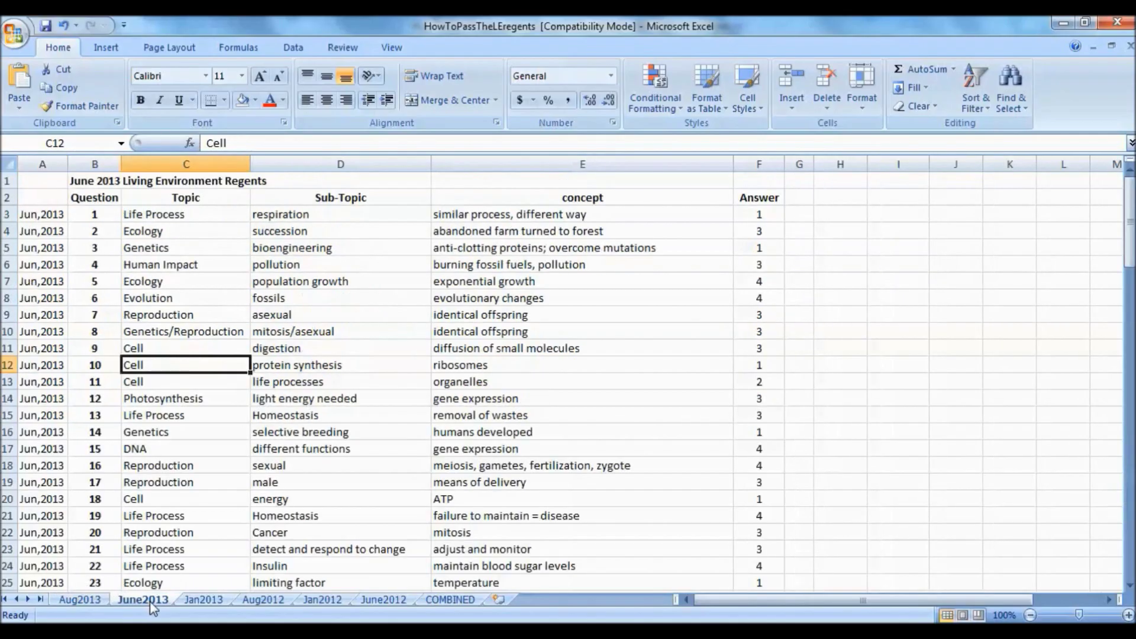
{"action": "left_click", "coordinate": [204, 599]}
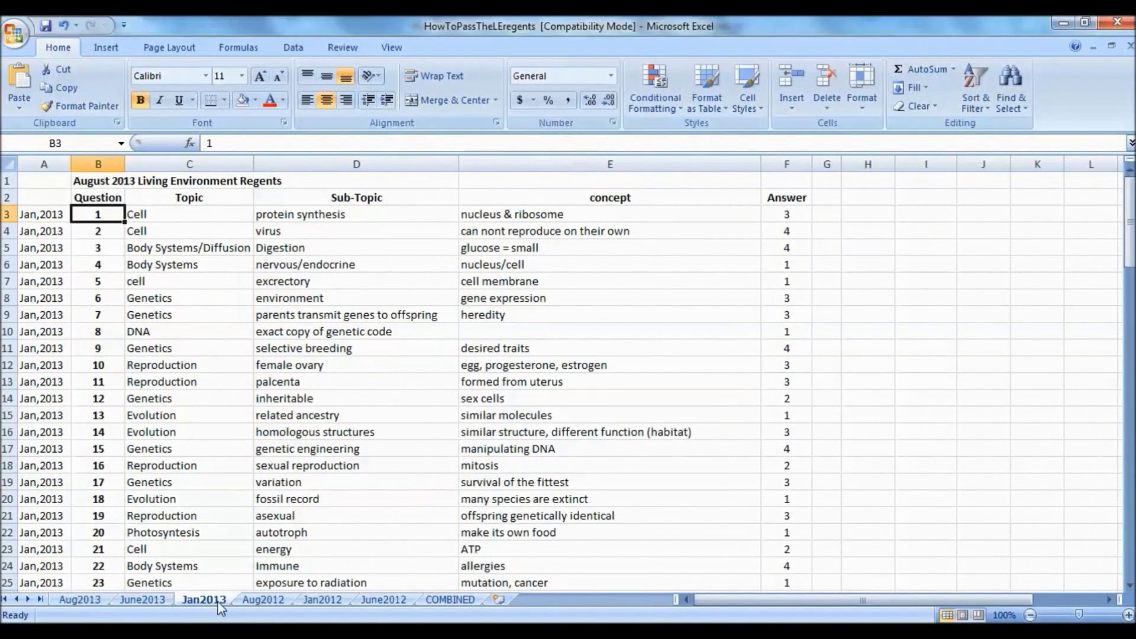
{"action": "left_click", "coordinate": [263, 599]}
{"action": "left_click", "coordinate": [314, 600]}
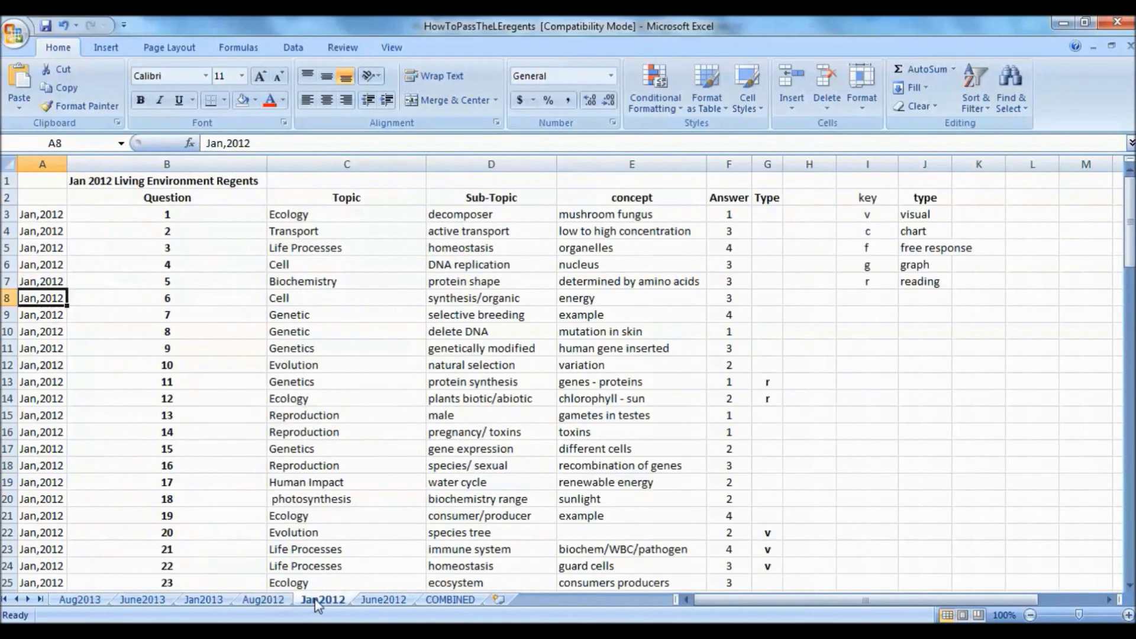
{"action": "left_click", "coordinate": [376, 600]}
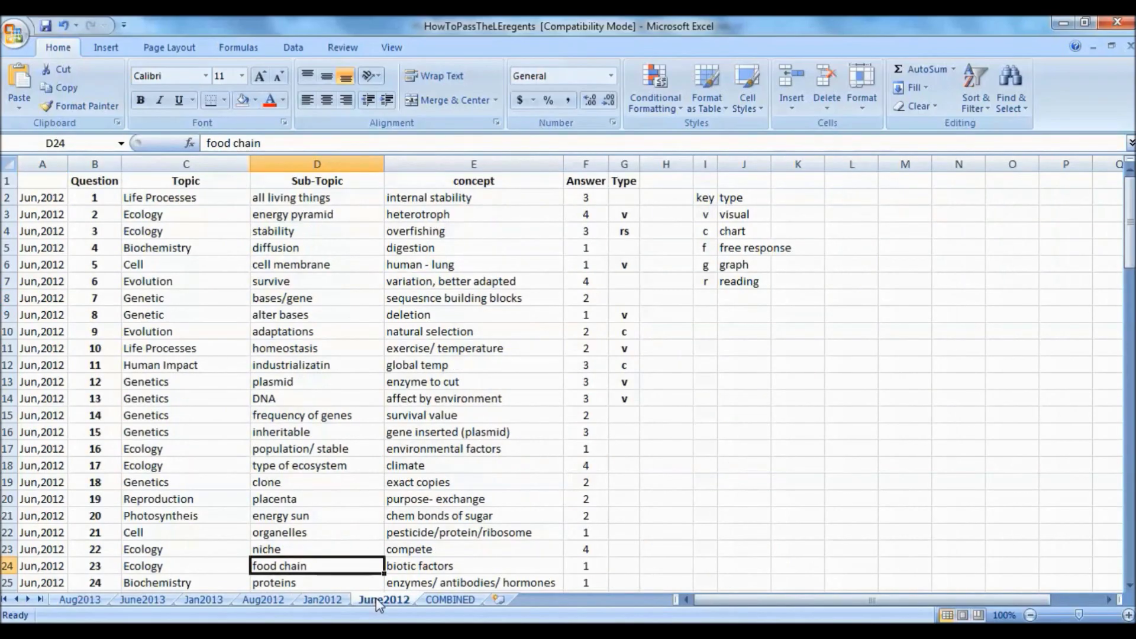
Step: Open the COMBINED sheet and page through the topic-sorted questions down to the red-highlighted groups near row 476
{"action": "left_click", "coordinate": [428, 601]}
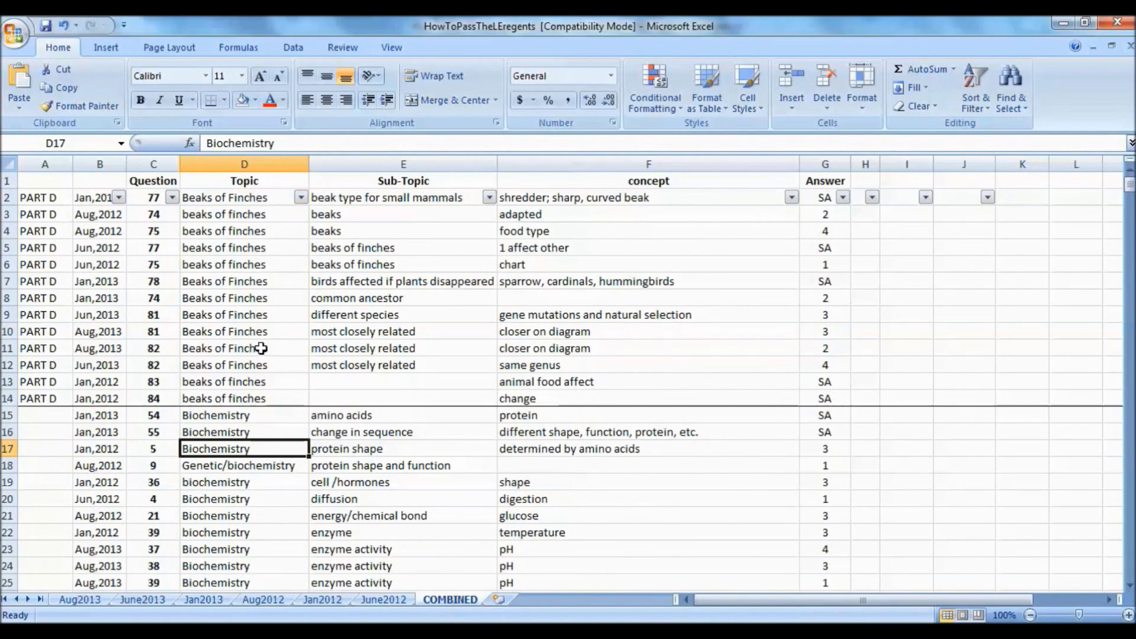
{"action": "left_click", "coordinate": [979, 316]}
{"action": "key", "text": "Page_Down"}
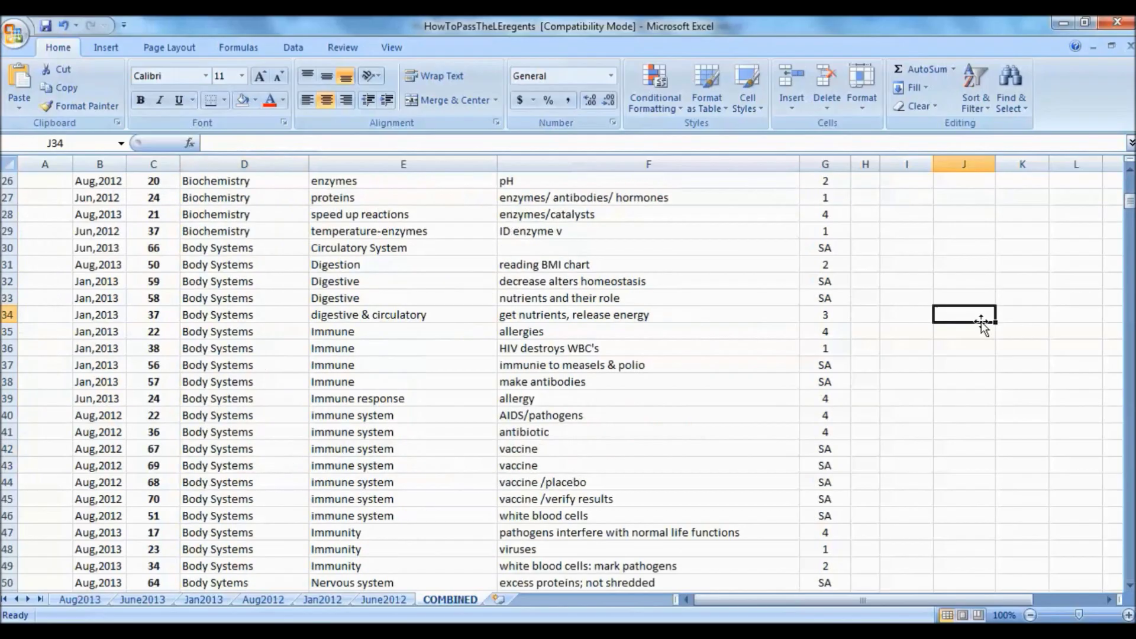
{"action": "key", "text": "Page_Down"}
{"action": "key", "text": "Page_Down"}
{"action": "key", "text": "Page_Down"}
{"action": "key", "text": "Page_Down"}
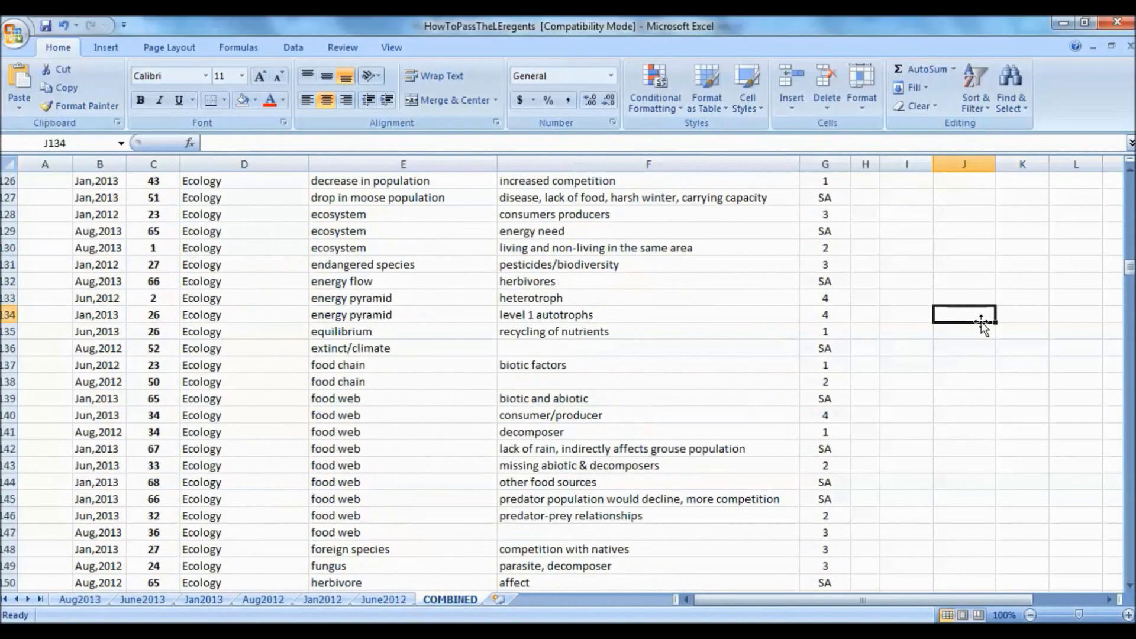
{"action": "key", "text": "Page_Down"}
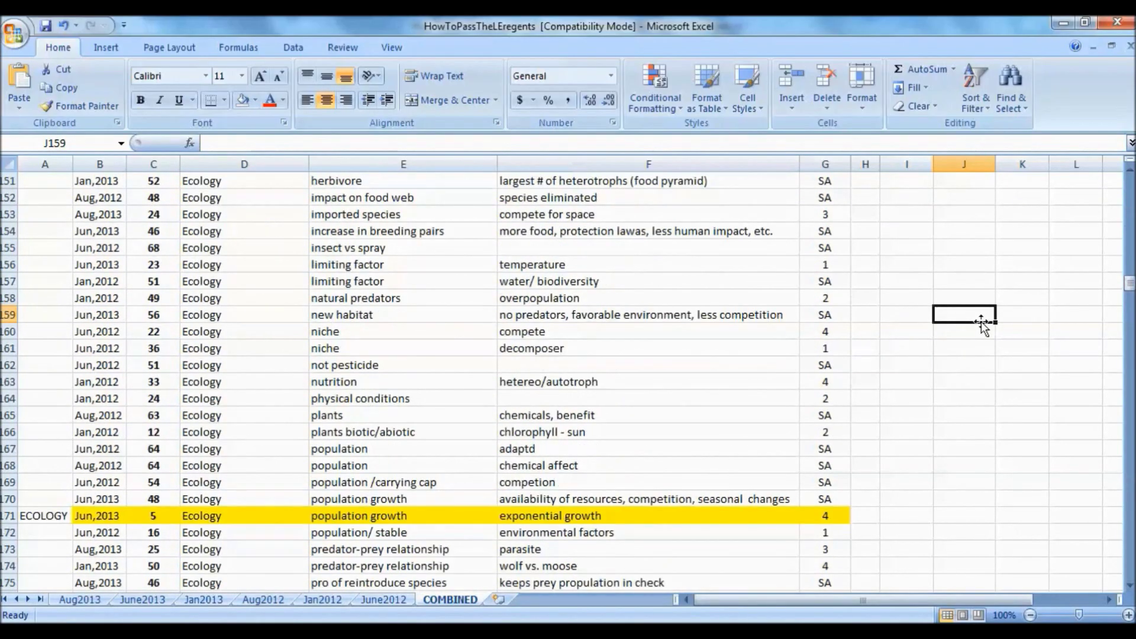
{"action": "key", "text": "Page_Down"}
{"action": "key", "text": "Page_Down"}
{"action": "key", "text": "Page_Down"}
{"action": "key", "text": "Page_Down"}
{"action": "key", "text": "Page_Down"}
{"action": "key", "text": "Page_Down"}
{"action": "key", "text": "Page_Down"}
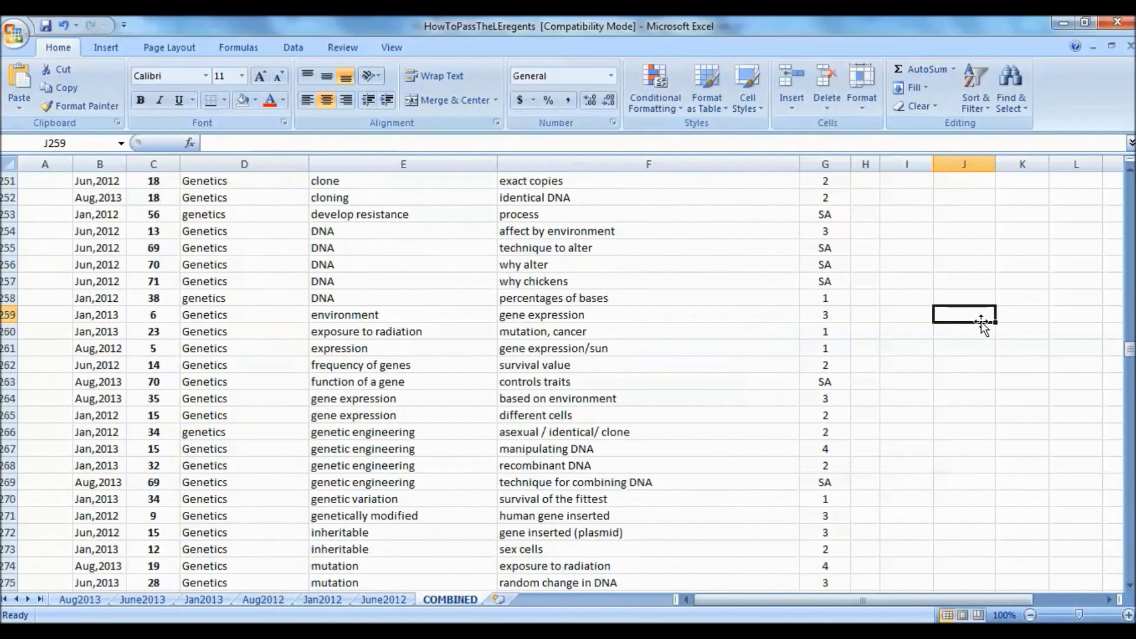
{"action": "key", "text": "Page_Down"}
{"action": "key", "text": "Page_Down"}
{"action": "key", "text": "Page_Down"}
{"action": "key", "text": "Page_Down"}
{"action": "key", "text": "Page_Down"}
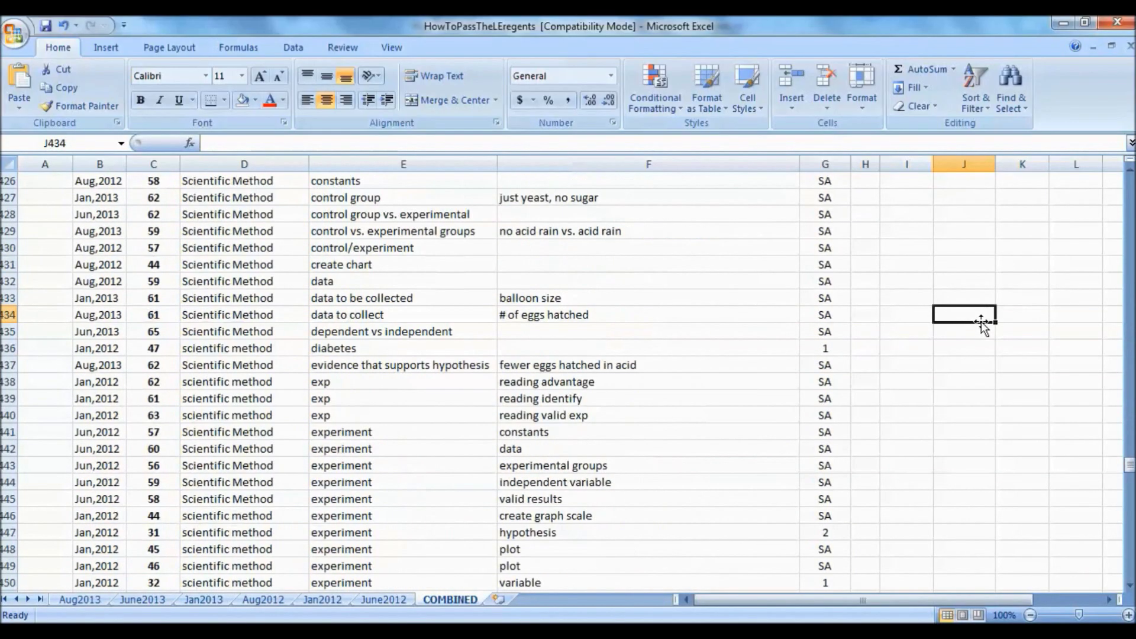
{"action": "key", "text": "Page_Down"}
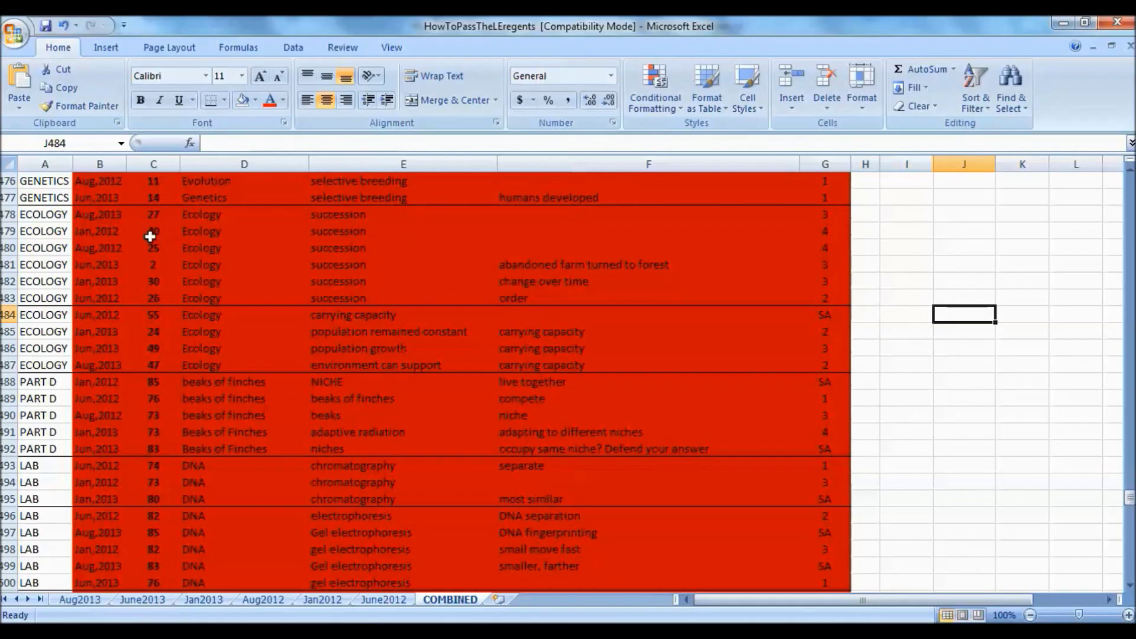
Step: Switch to the PowerPoint presentation and browse the slides of grouped exam questions, from Selective Breeding to Succession and back
{"action": "key", "text": "alt+Tab"}
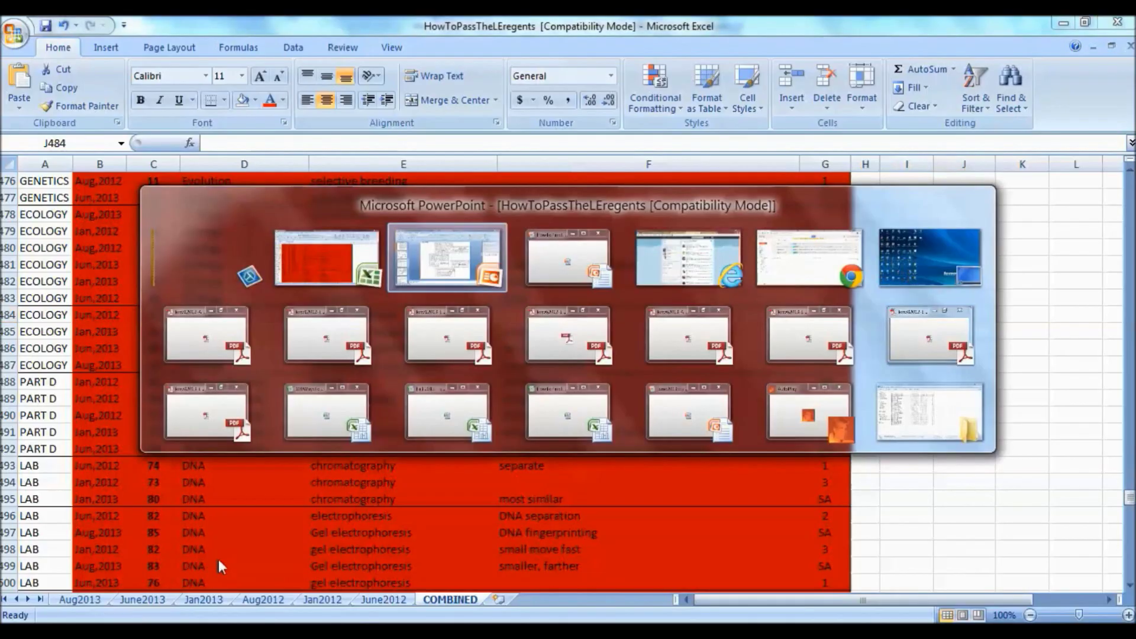
{"action": "scroll", "coordinate": [218, 559], "scroll_direction": "up", "scroll_amount": 1}
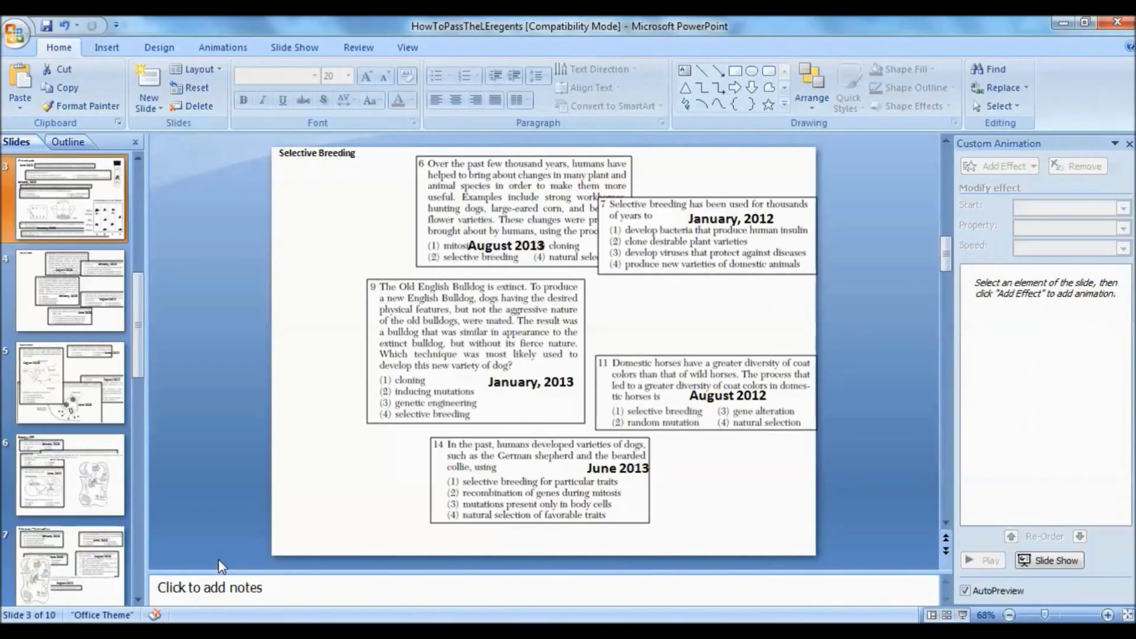
{"action": "scroll", "coordinate": [218, 559], "scroll_direction": "down", "scroll_amount": 2}
{"action": "scroll", "coordinate": [218, 564], "scroll_direction": "down", "scroll_amount": 4}
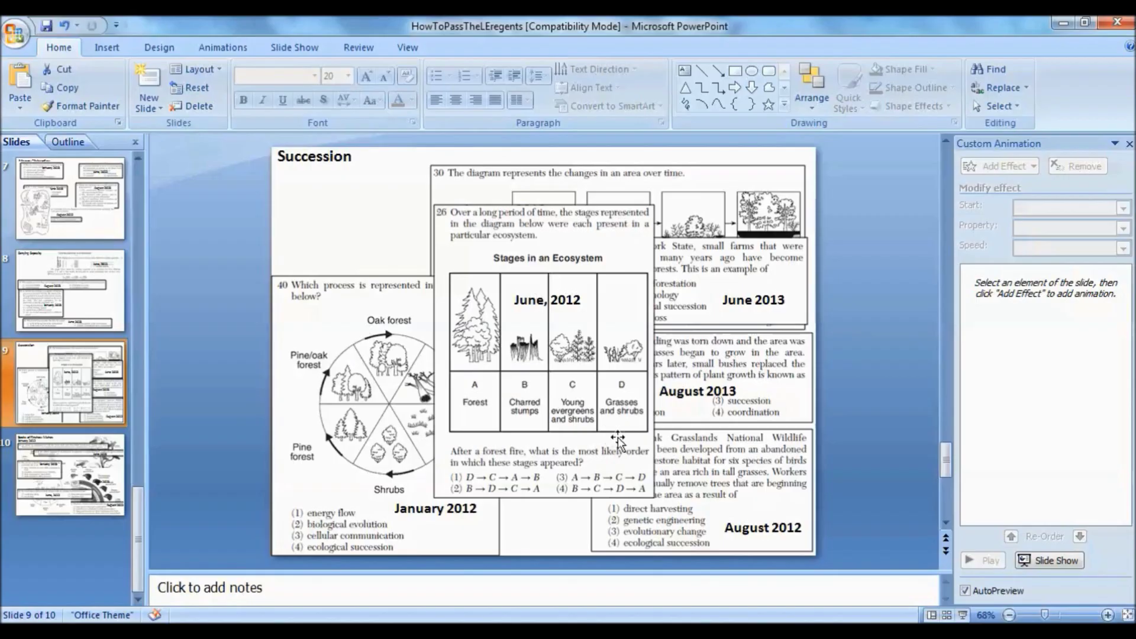
{"action": "scroll", "coordinate": [505, 422], "scroll_direction": "up", "scroll_amount": 4}
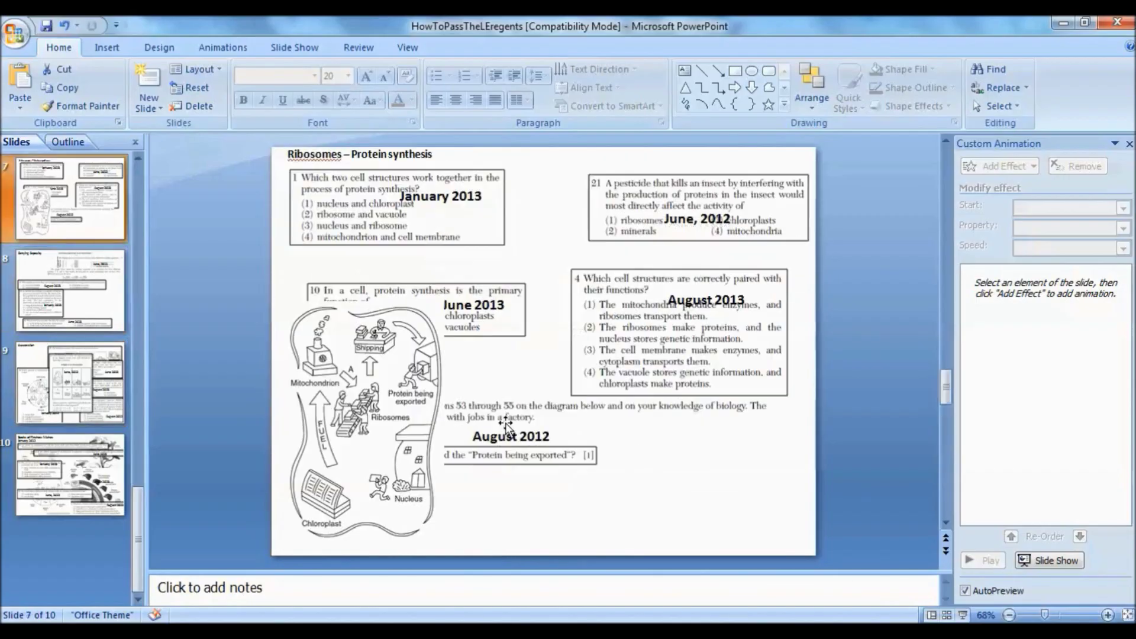
{"action": "scroll", "coordinate": [505, 422], "scroll_direction": "up", "scroll_amount": 1}
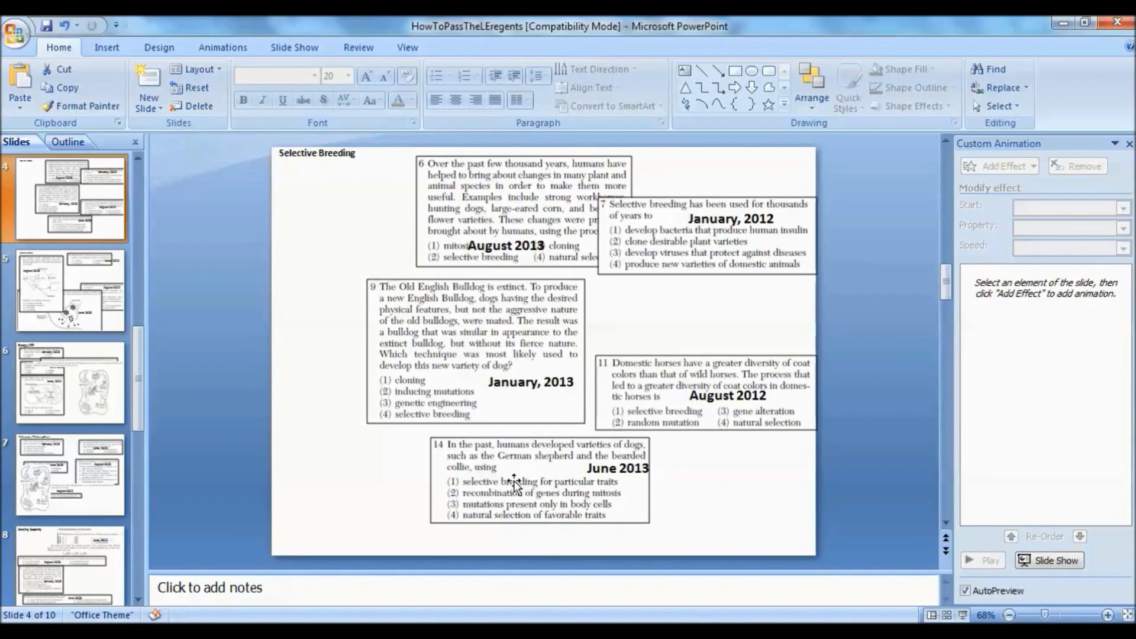
Step: Return to the Excel workbook and examine the selective breeding questions at the start of the COMBINED sheet's red-highlighted block
{"action": "key", "text": "alt+Tab"}
{"action": "key", "text": "Up"}
{"action": "key", "text": "Up"}
{"action": "key", "text": "Up"}
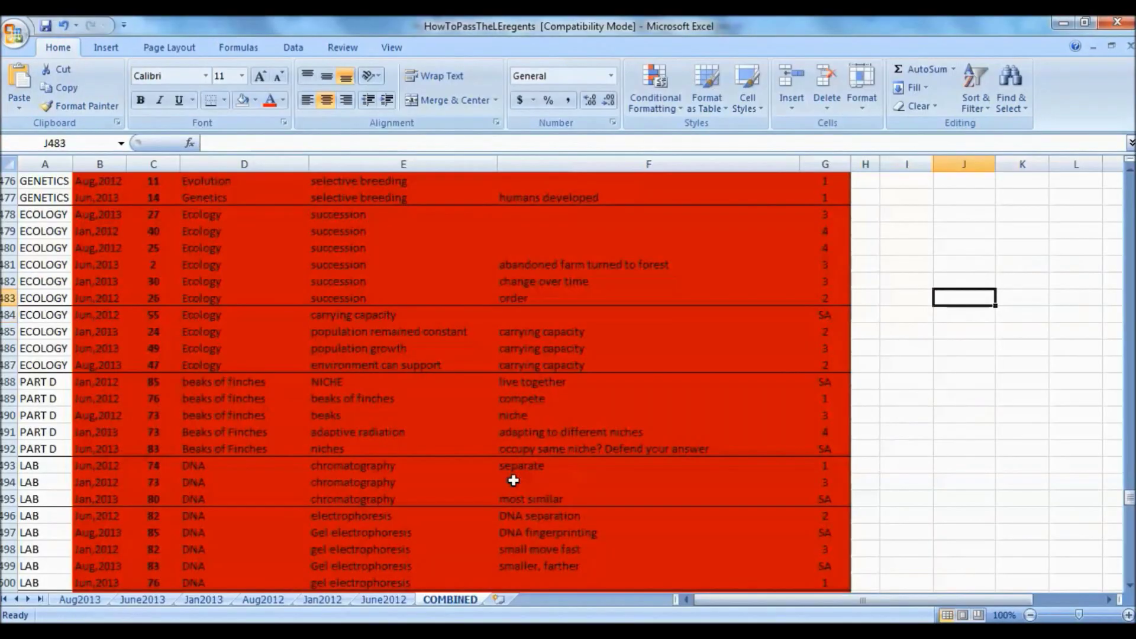
{"action": "key", "text": "Up"}
{"action": "key", "text": "Up"}
{"action": "key", "text": "Up"}
{"action": "key", "text": "Up"}
{"action": "key", "text": "Up"}
{"action": "key", "text": "Up"}
{"action": "key", "text": "Up"}
{"action": "key", "text": "Up"}
{"action": "key", "text": "Up"}
{"action": "key", "text": "Up"}
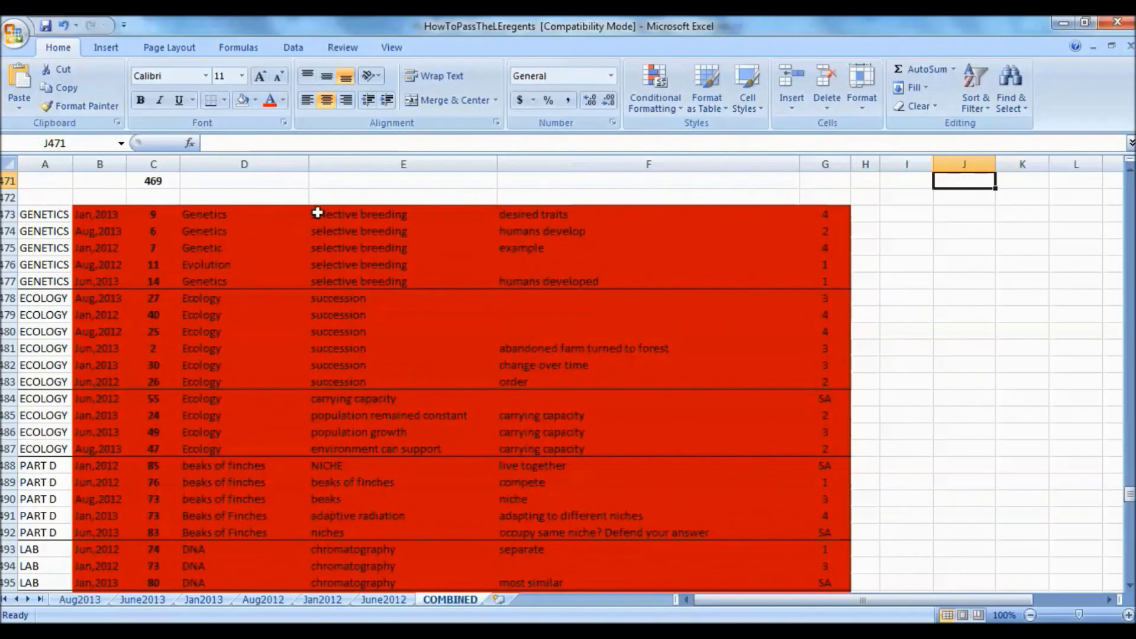
{"action": "left_click_drag", "start_coordinate": [318, 214], "coordinate": [328, 276]}
{"action": "left_click_drag", "start_coordinate": [147, 215], "coordinate": [152, 276]}
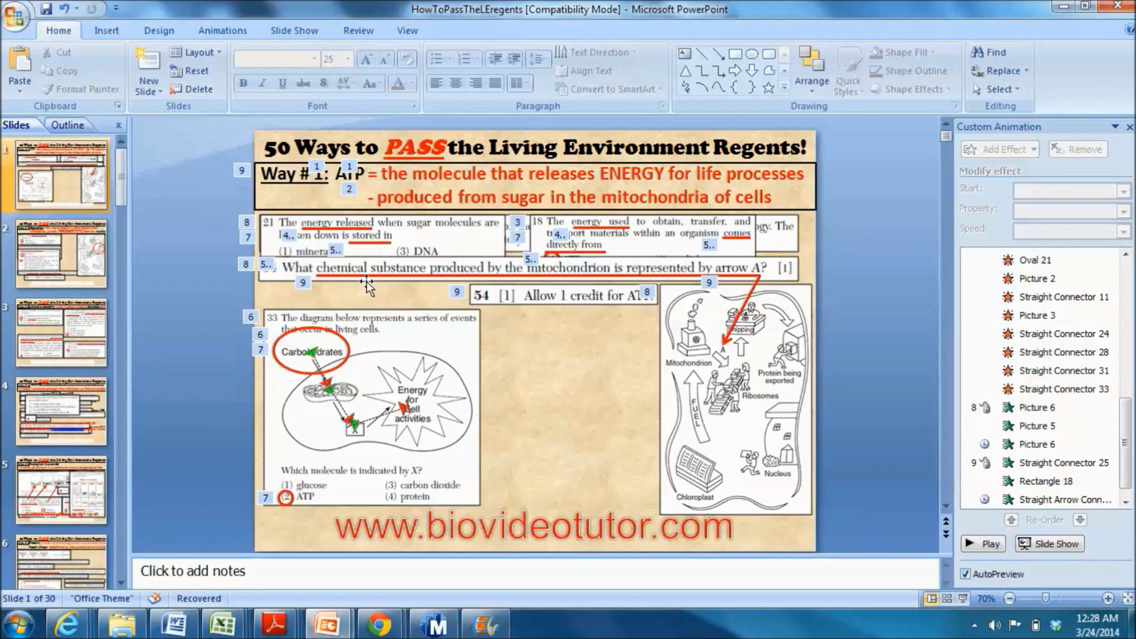
Step: Browse the 50 Ways to PASS presentation's slides and return to the selective breeding slide
{"action": "scroll", "coordinate": [193, 222], "scroll_direction": "down", "scroll_amount": 7}
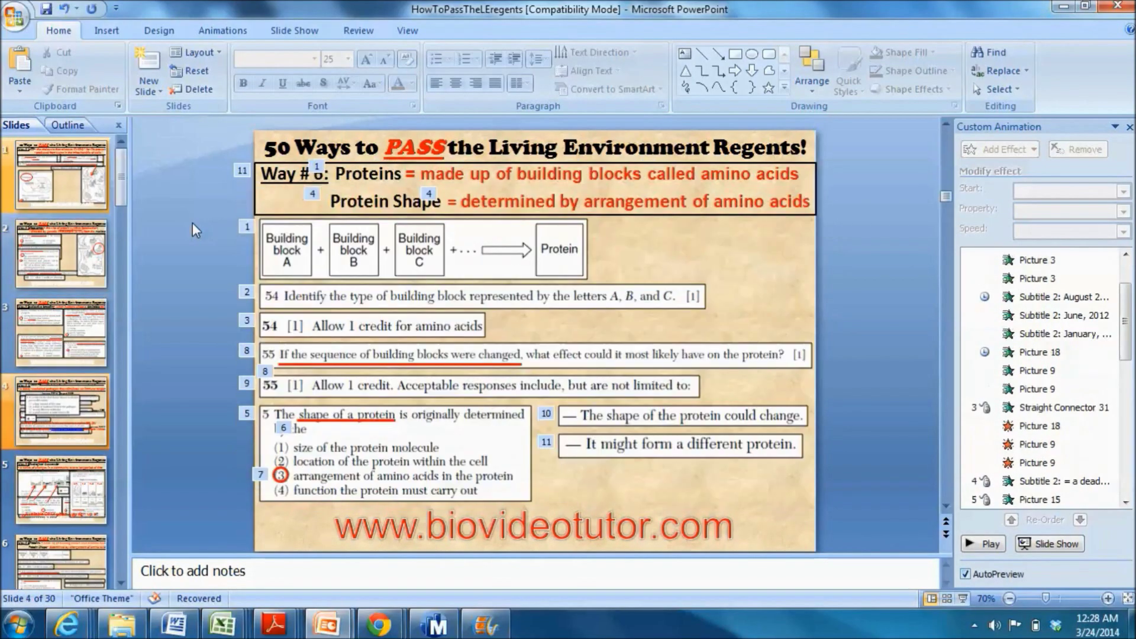
{"action": "scroll", "coordinate": [193, 222], "scroll_direction": "down", "scroll_amount": 7}
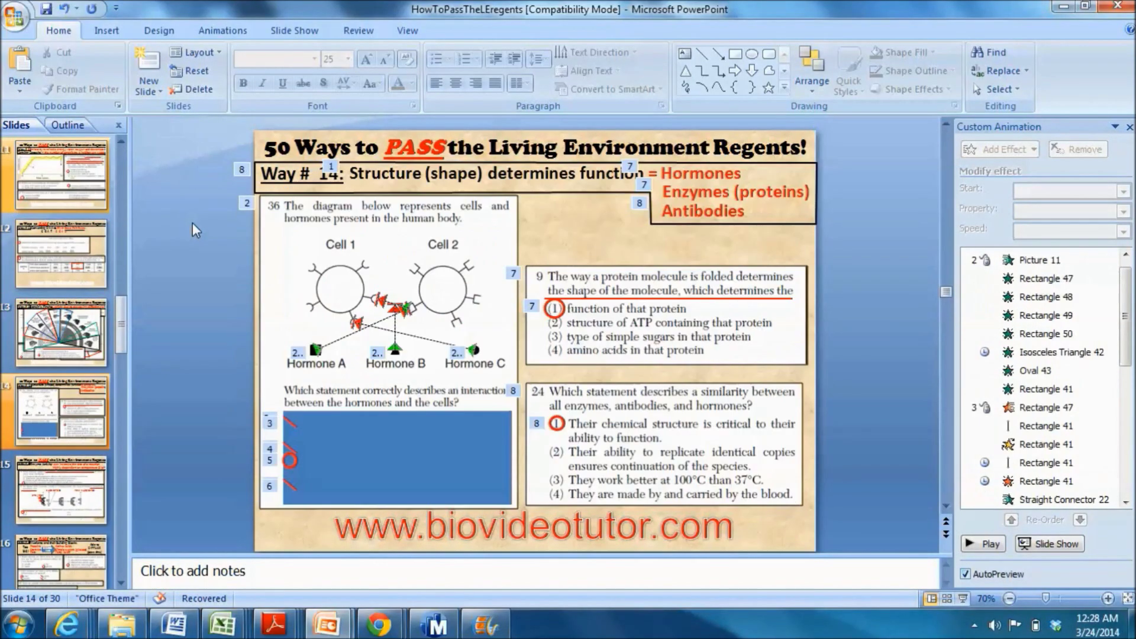
{"action": "scroll", "coordinate": [192, 222], "scroll_direction": "down", "scroll_amount": 9}
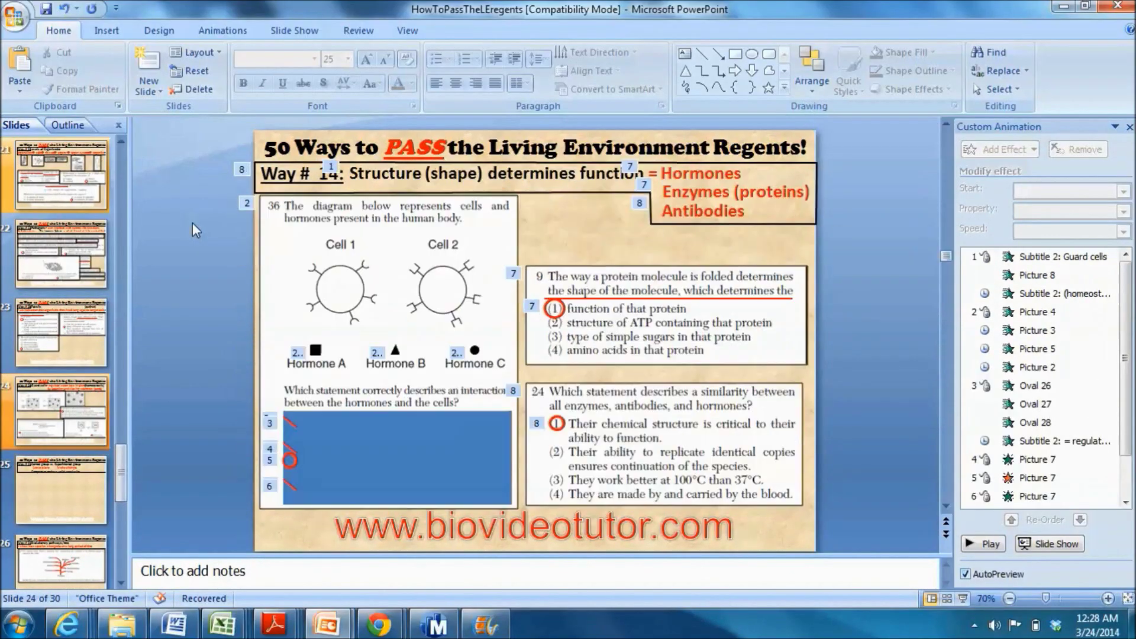
{"action": "scroll", "coordinate": [193, 222], "scroll_direction": "up", "scroll_amount": 20}
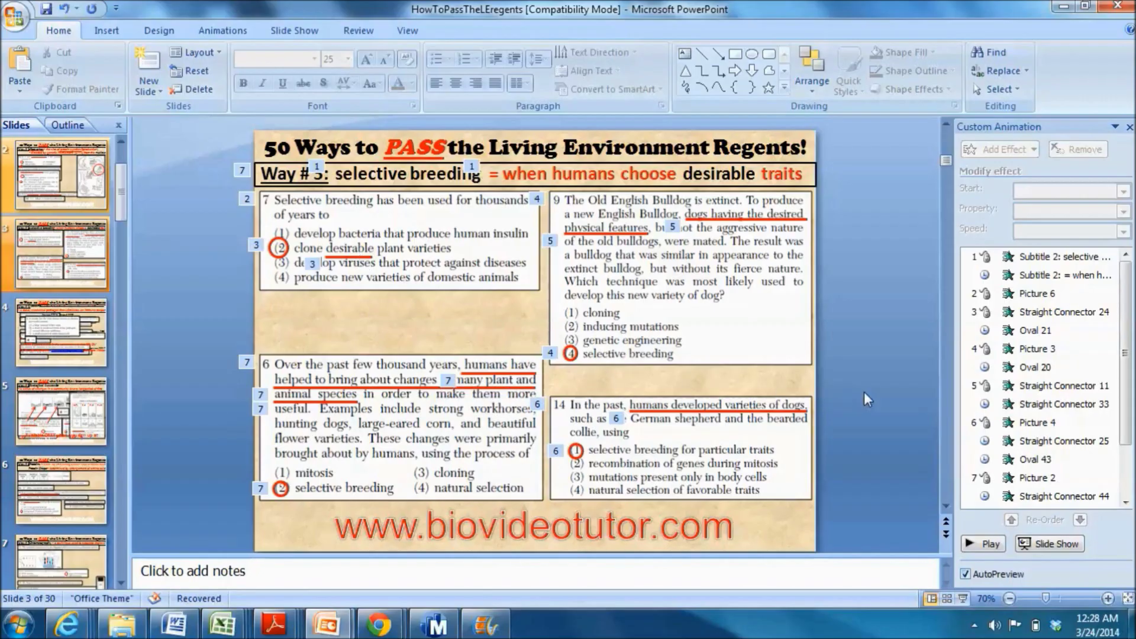
Step: Look through the list of custom animations on the selective breeding slide
{"action": "scroll", "coordinate": [1126, 294], "scroll_direction": "down", "scroll_amount": 1}
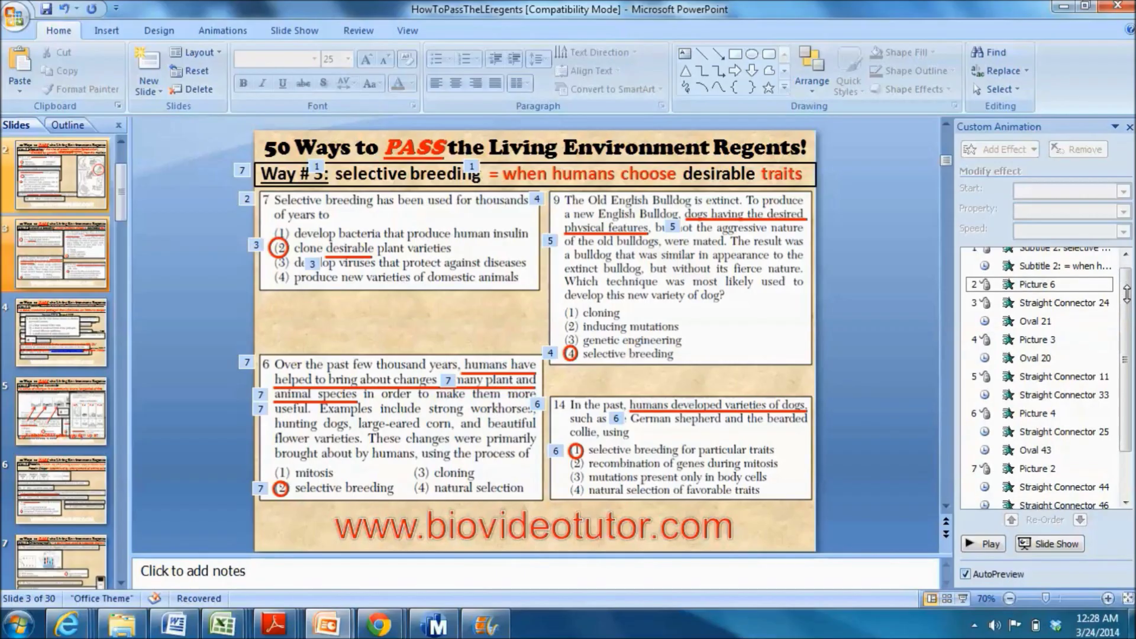
{"action": "scroll", "coordinate": [1126, 294], "scroll_direction": "down", "scroll_amount": 2}
{"action": "scroll", "coordinate": [1127, 298], "scroll_direction": "up", "scroll_amount": 2}
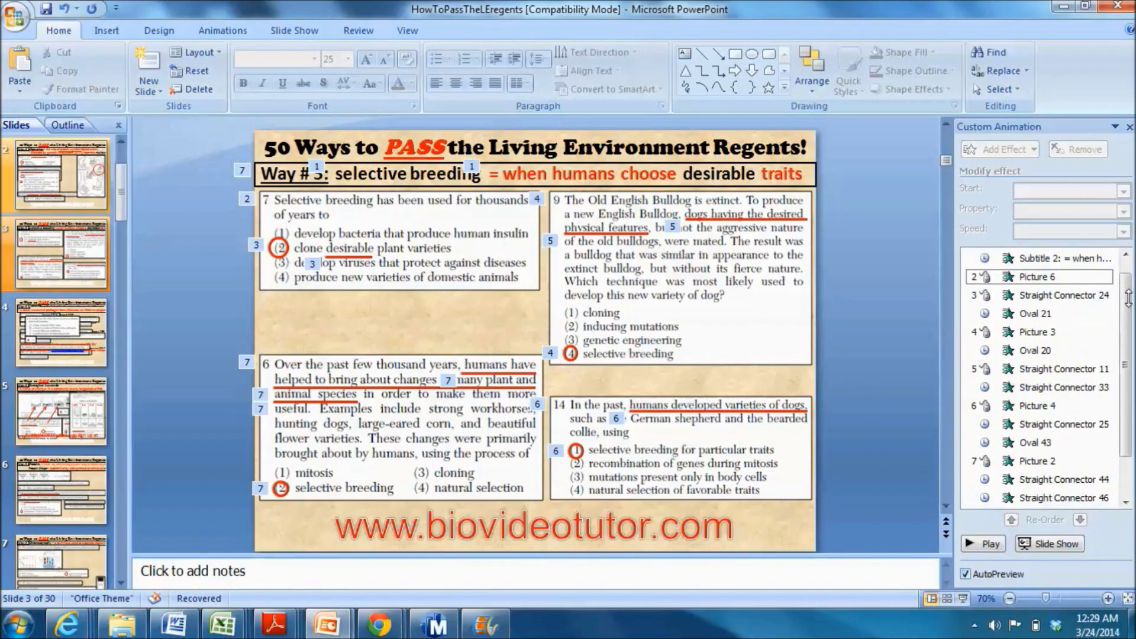
Step: Go to the Ecological Succession slide and look through its list of custom animations
{"action": "scroll", "coordinate": [1127, 299], "scroll_direction": "up", "scroll_amount": 1}
{"action": "scroll", "coordinate": [899, 339], "scroll_direction": "down", "scroll_amount": 2}
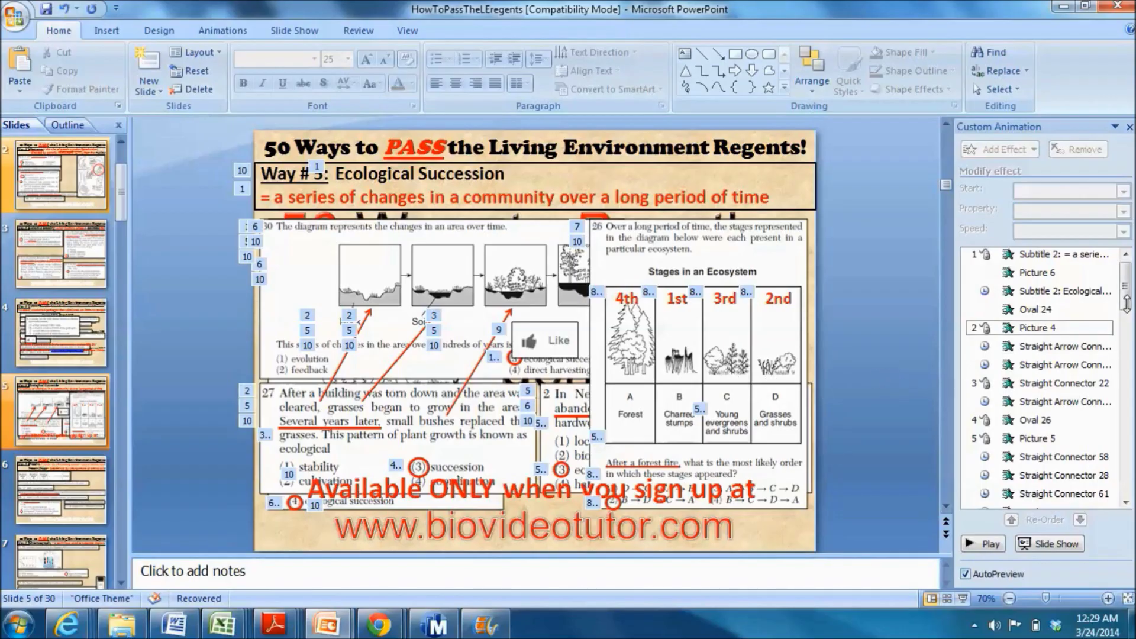
{"action": "left_click_drag", "start_coordinate": [1127, 300], "coordinate": [1127, 364]}
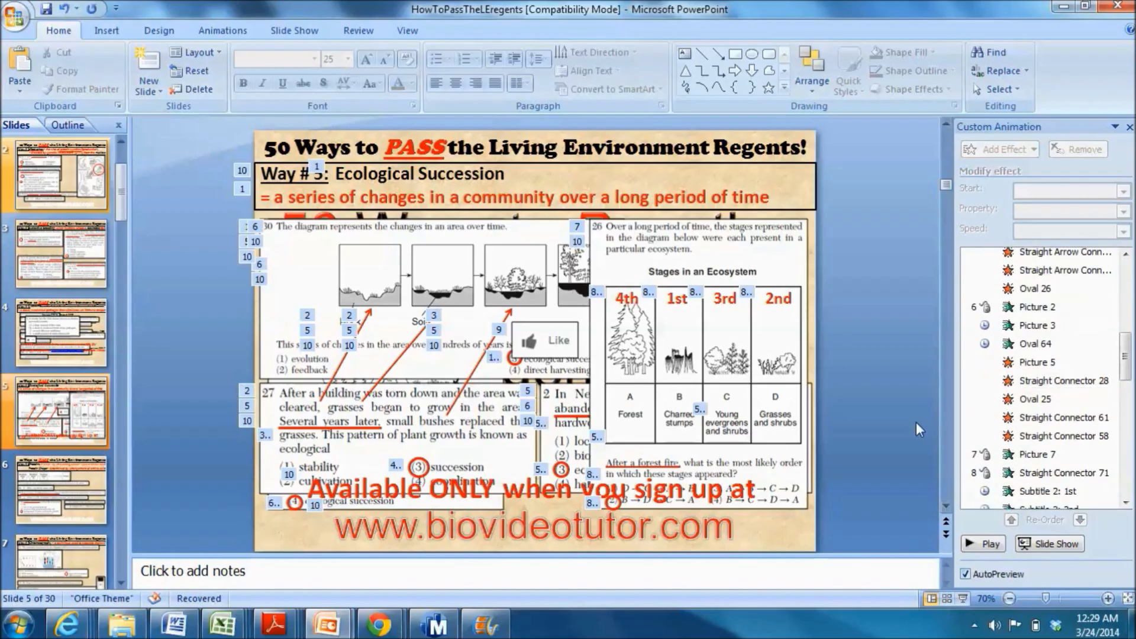